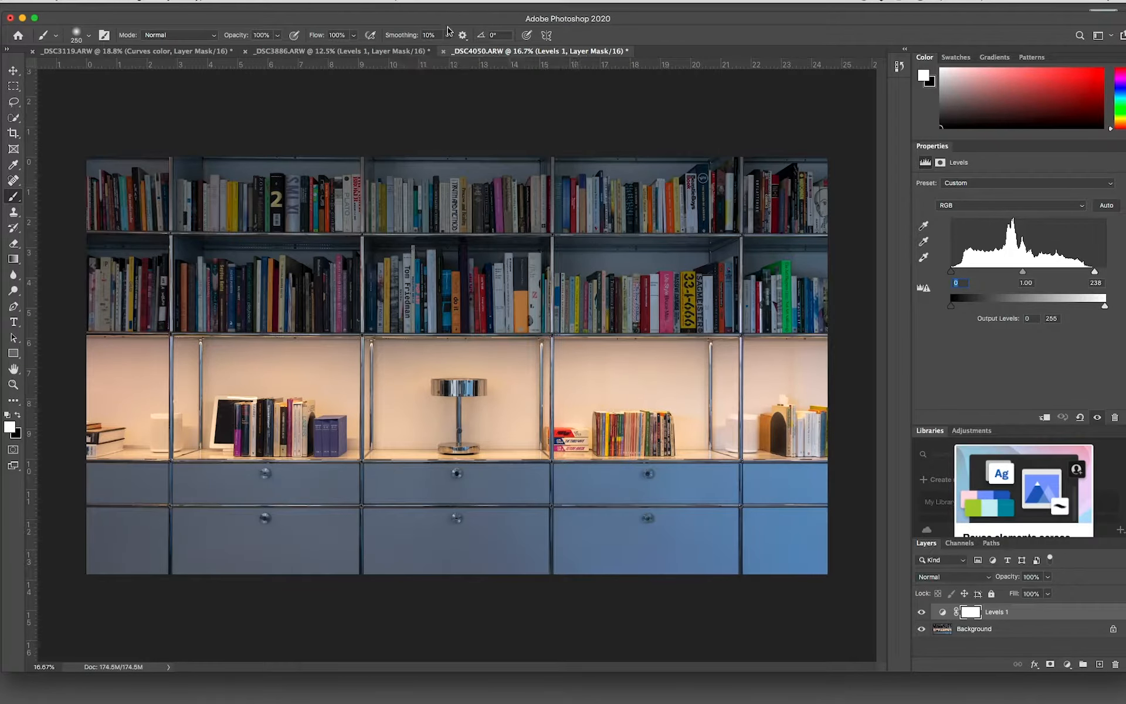
Step: Begin saving the _DSC3119 image as a new file on the computer, with TIFF as the format
{"action": "left_click", "coordinate": [444, 51]}
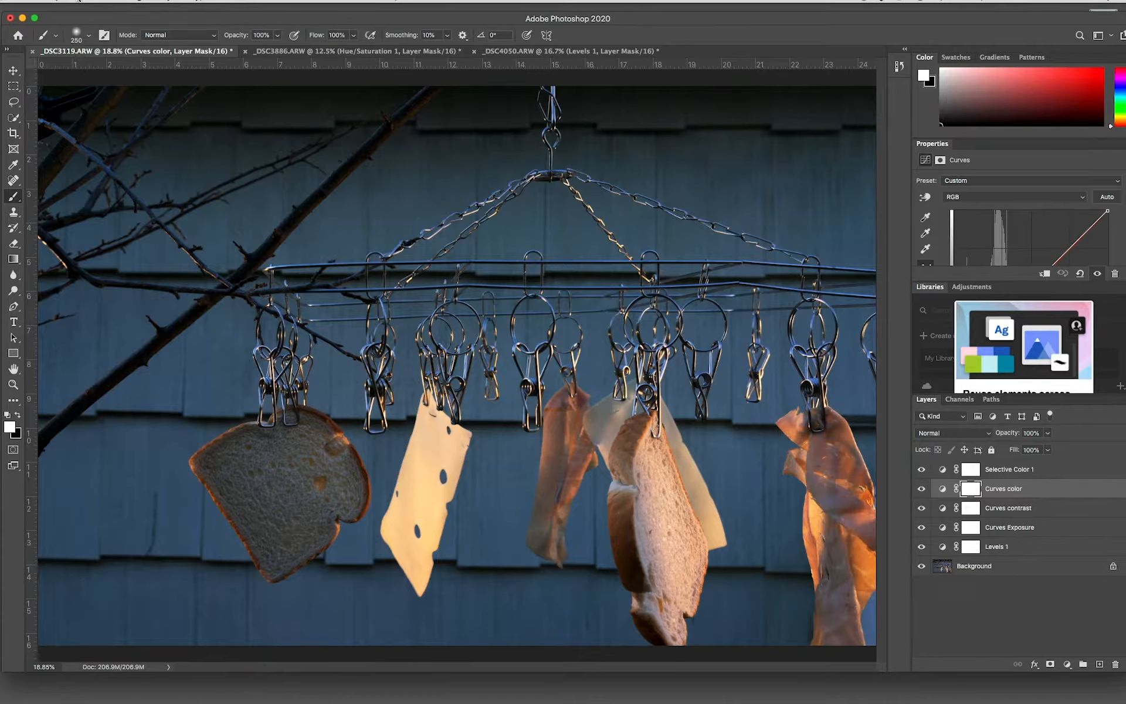
{"action": "left_click", "coordinate": [75, 2]}
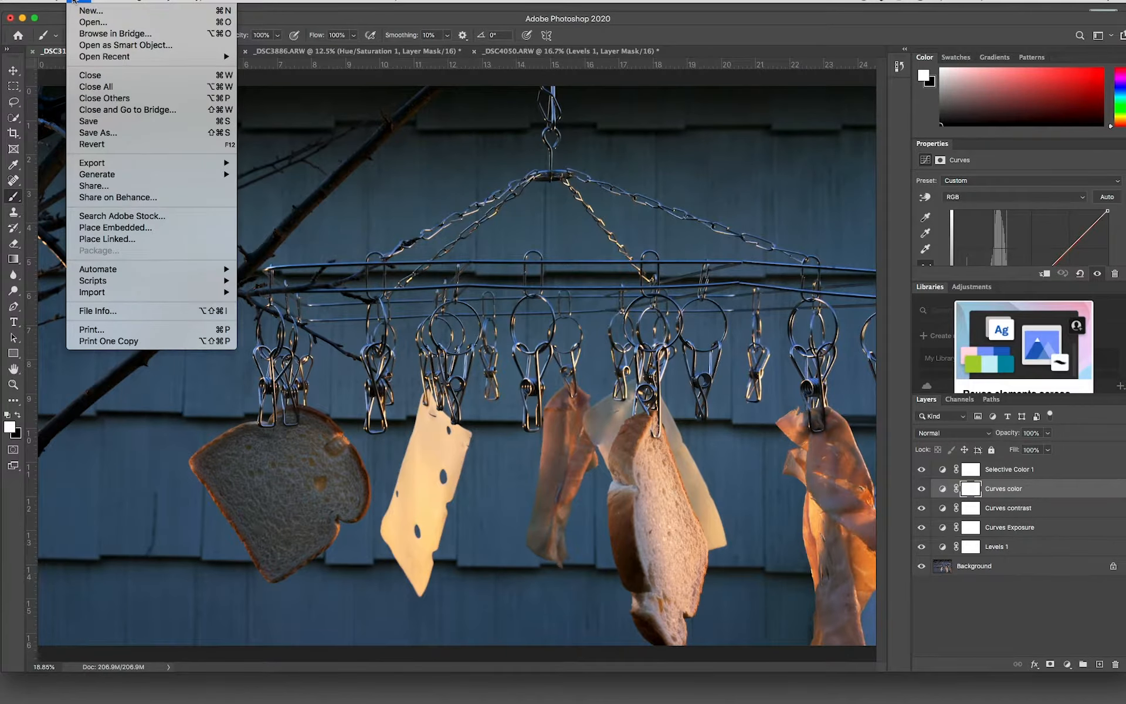
{"action": "left_click", "coordinate": [93, 134]}
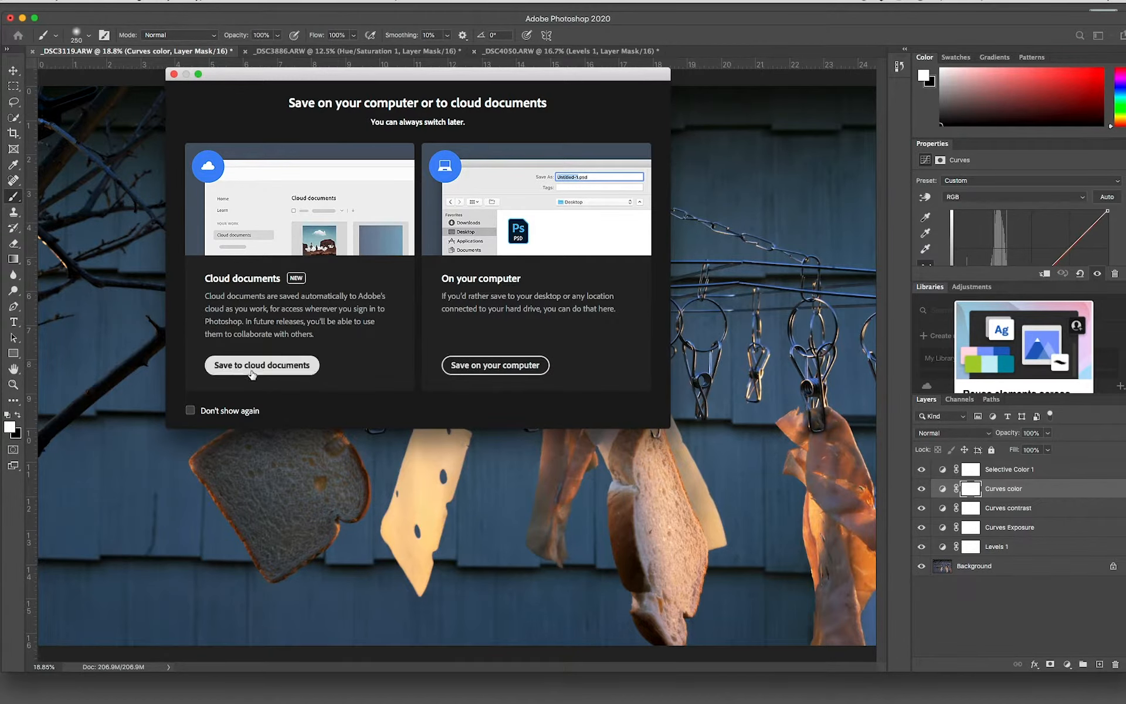
{"action": "left_click", "coordinate": [508, 366]}
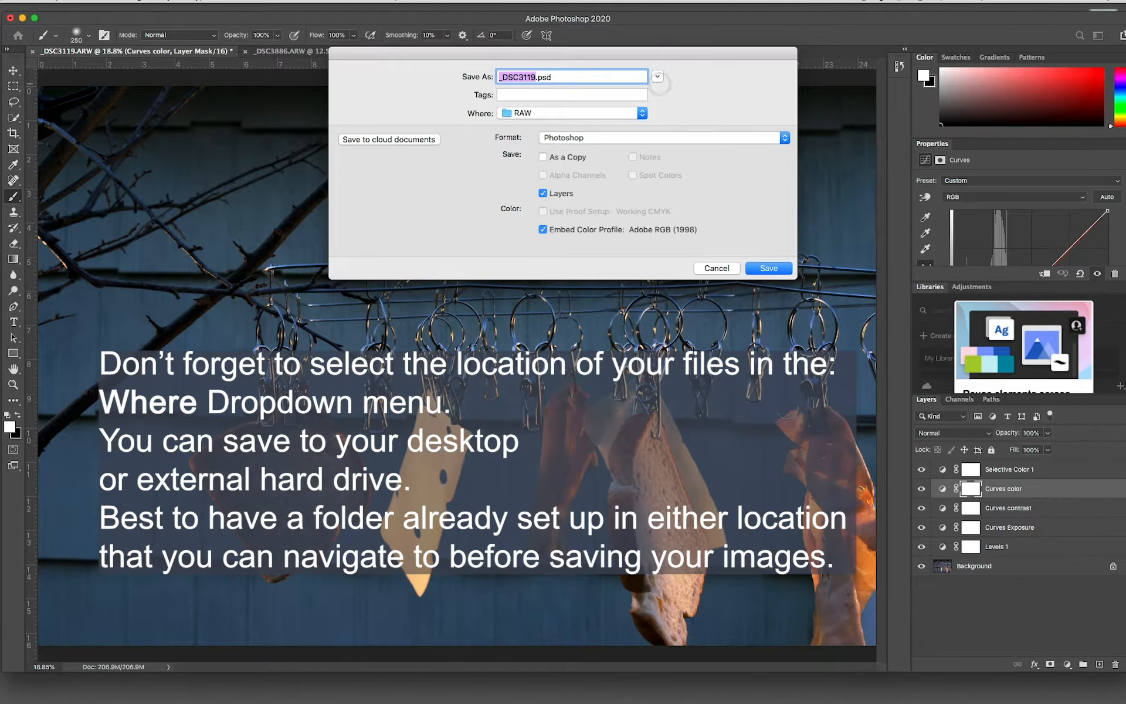
{"action": "left_click", "coordinate": [784, 138]}
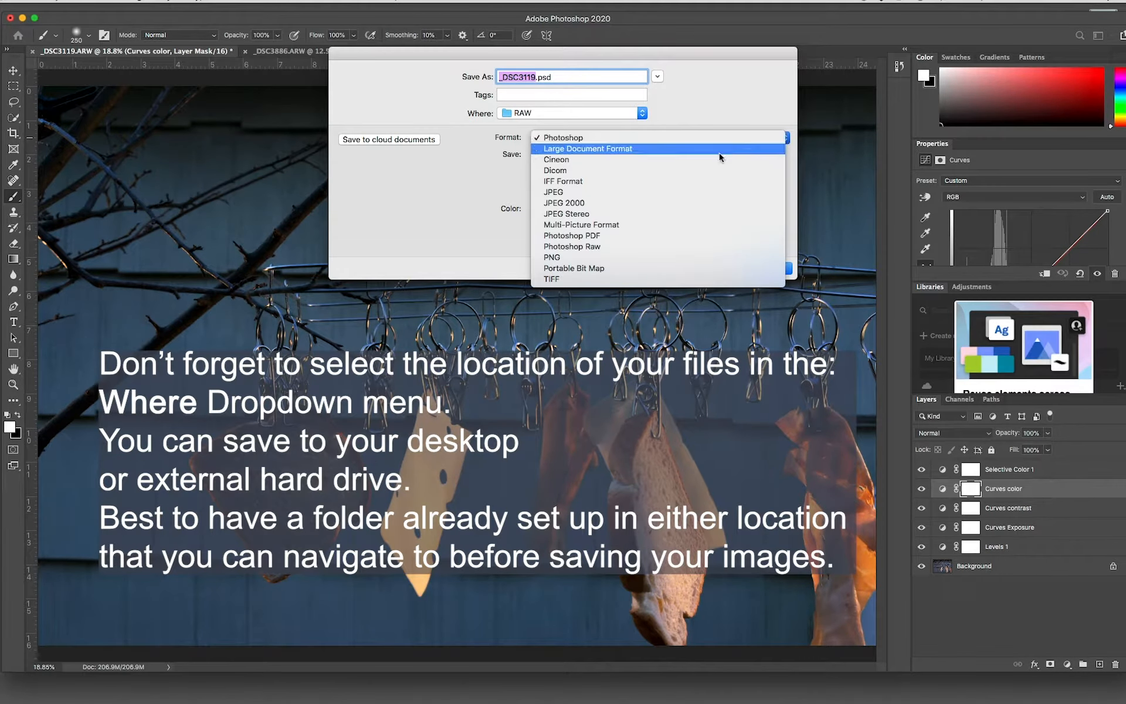
{"action": "left_click", "coordinate": [558, 280]}
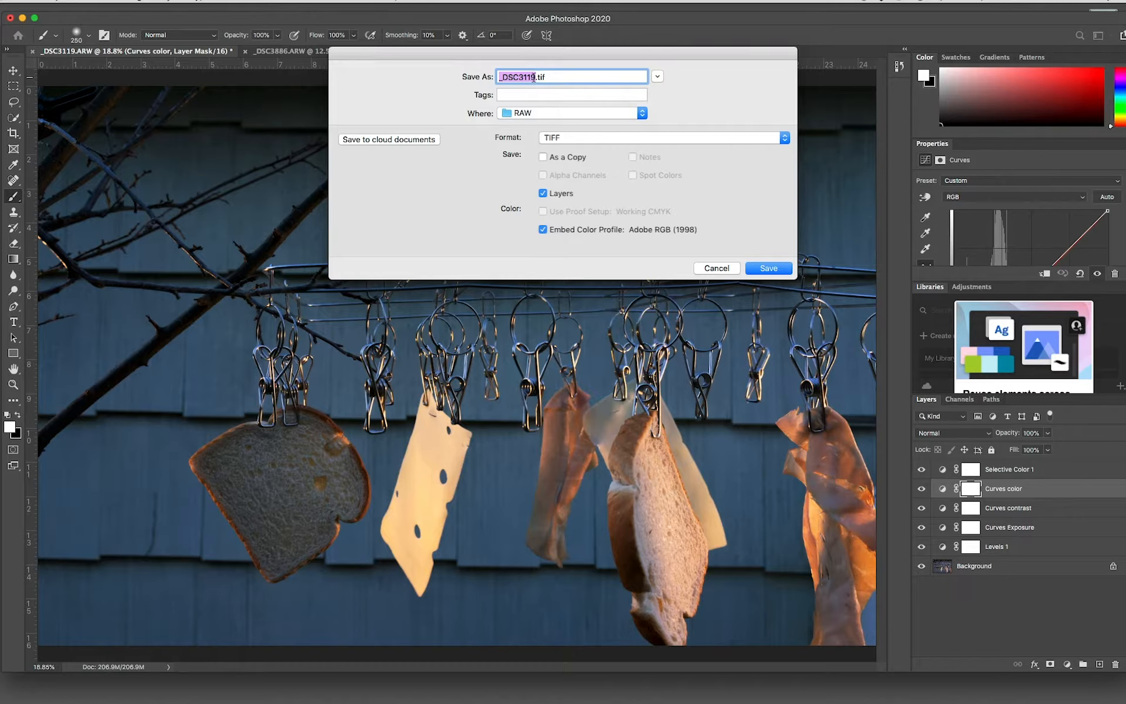
Step: Name the TIFF file Layers_Bluer
{"action": "type", "text": "Work"}
{"action": "key", "text": "BackSpace"}
{"action": "key", "text": "BackSpace"}
{"action": "key", "text": "BackSpace"}
{"action": "key", "text": "BackSpace"}
{"action": "type", "text": "Layers_"}
{"action": "type", "text": "Bluer"}
Step: Save the TIFF in the RAW folder with layers included, no image compression, interleaved pixel order, Macintosh byte order and RLE layer compression
{"action": "left_click", "coordinate": [769, 269]}
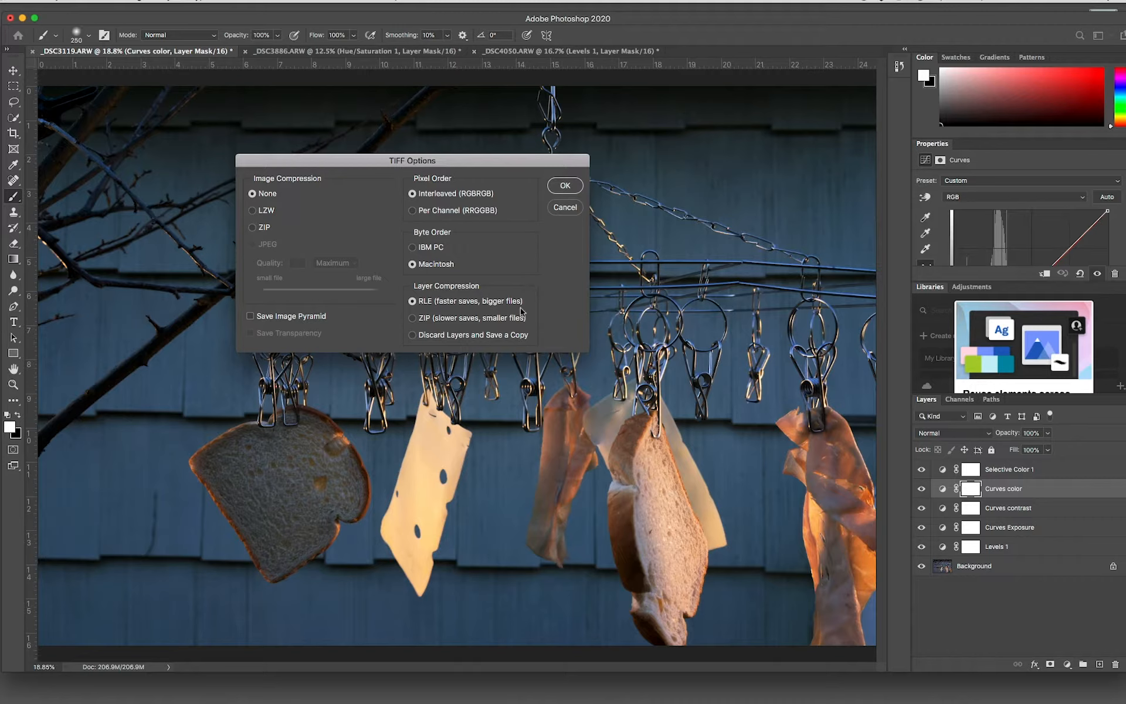
{"action": "left_click", "coordinate": [565, 186]}
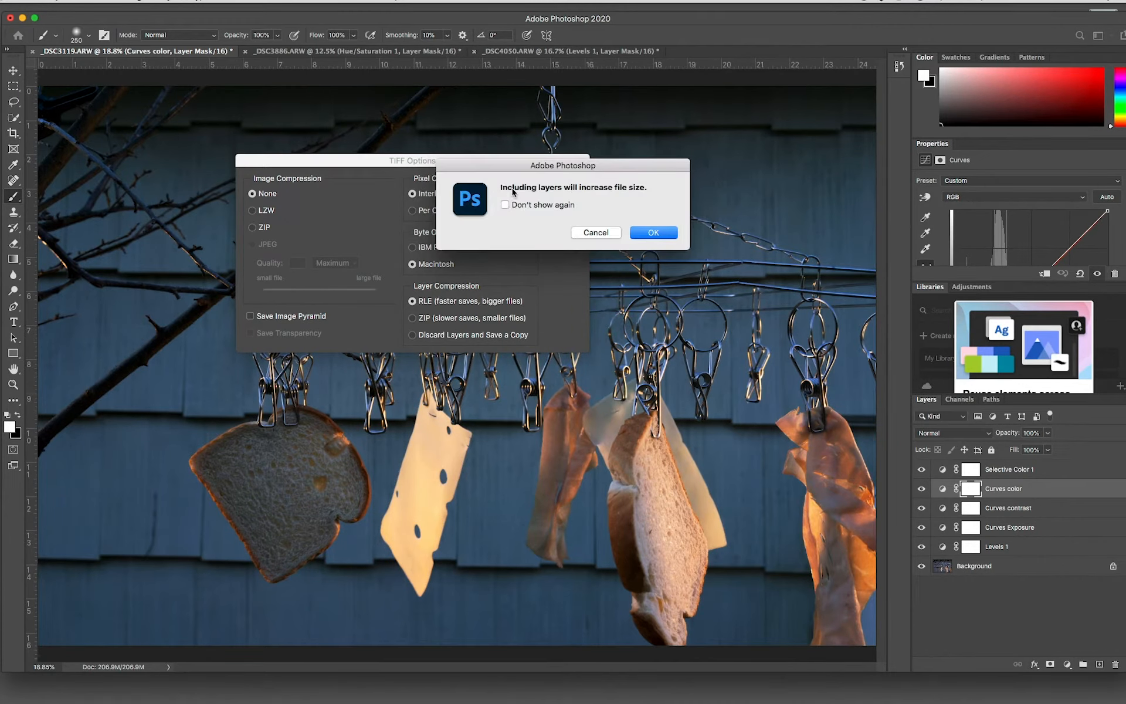
{"action": "left_click", "coordinate": [662, 233]}
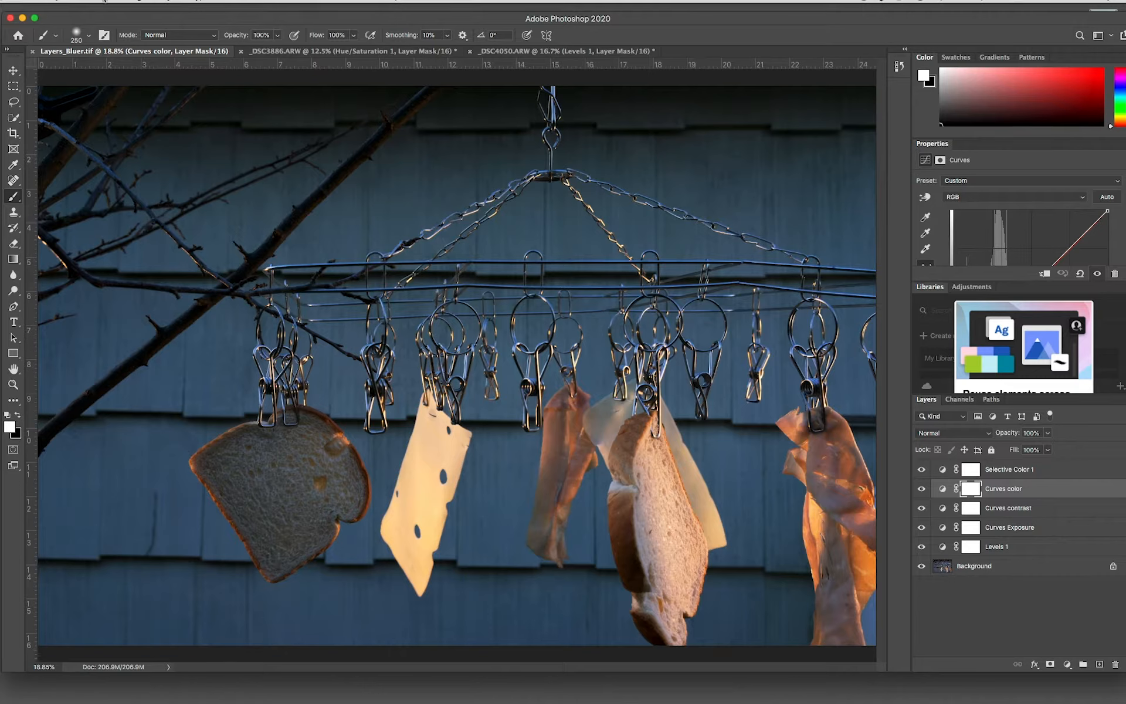
Step: Begin saving a copy of the layered image on the computer, with JPEG as the format
{"action": "left_click", "coordinate": [80, 2]}
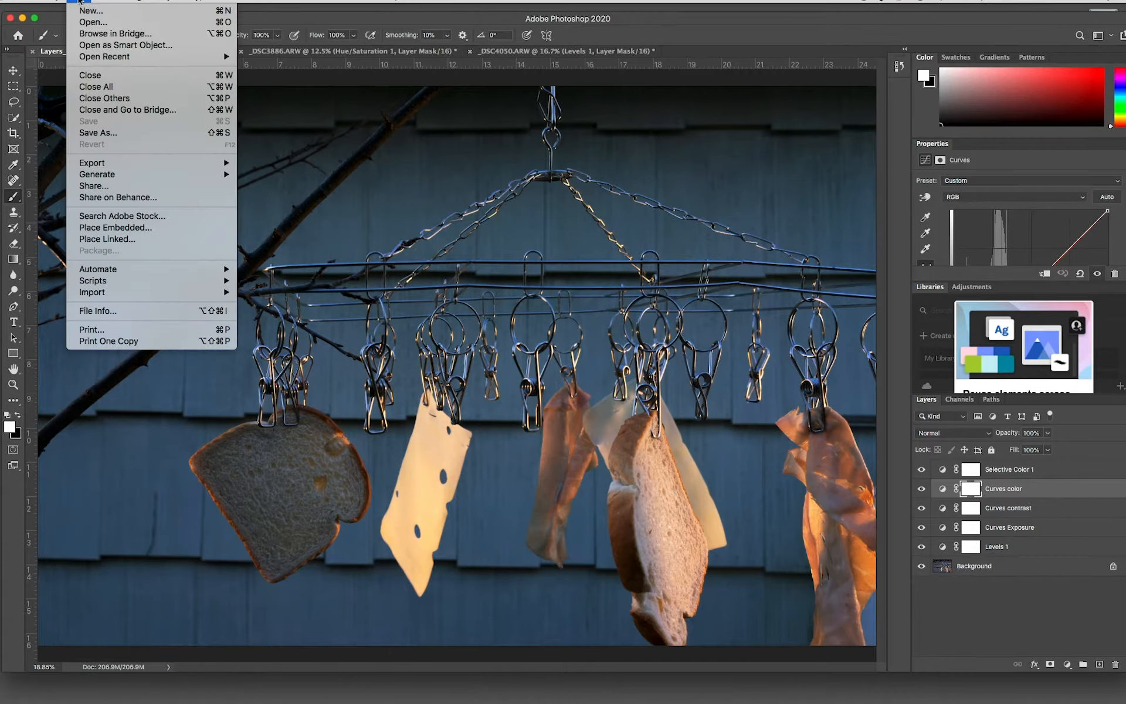
{"action": "left_click", "coordinate": [108, 135]}
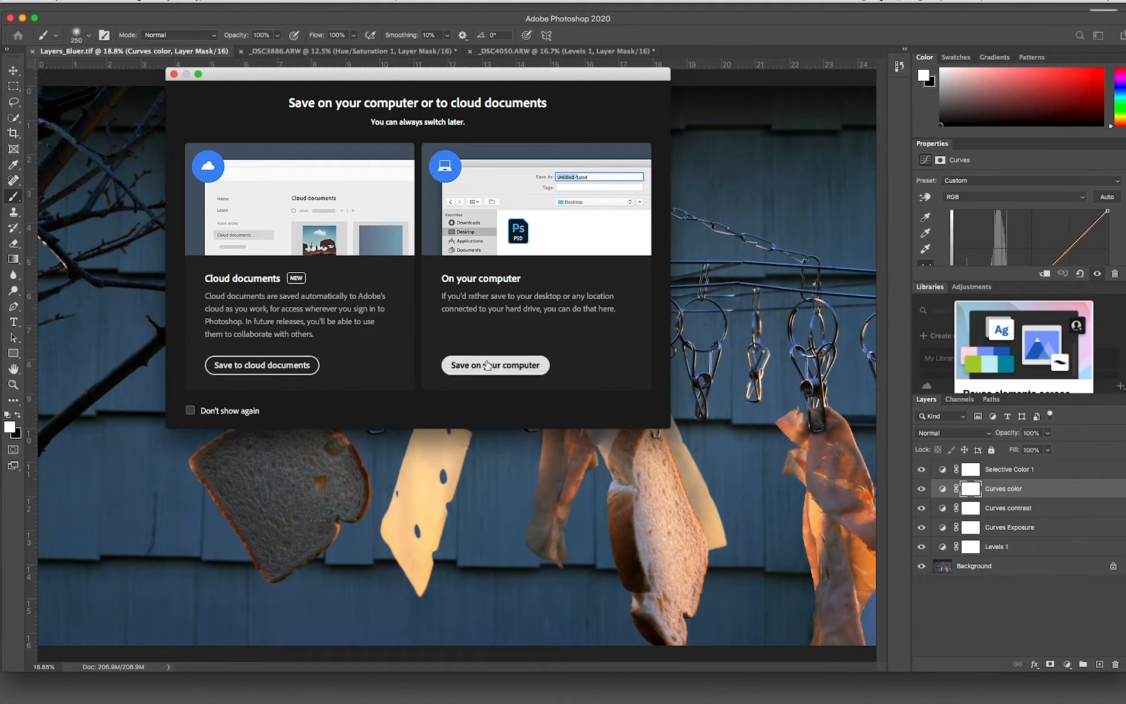
{"action": "left_click", "coordinate": [504, 365]}
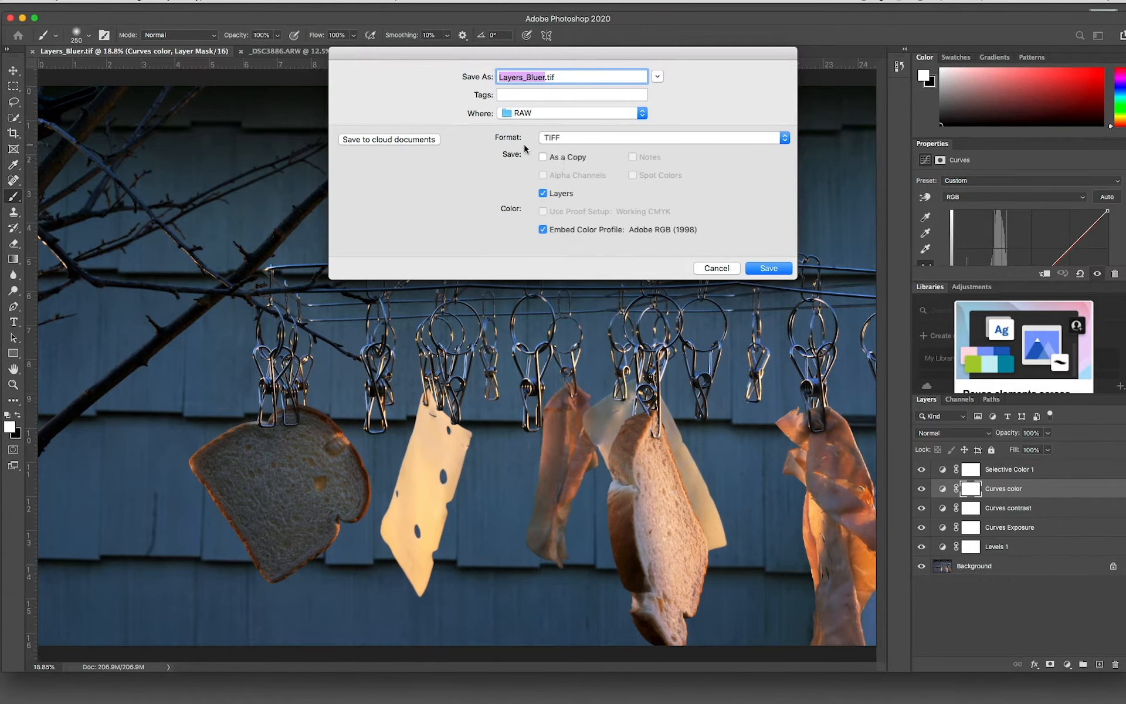
{"action": "left_click", "coordinate": [782, 136]}
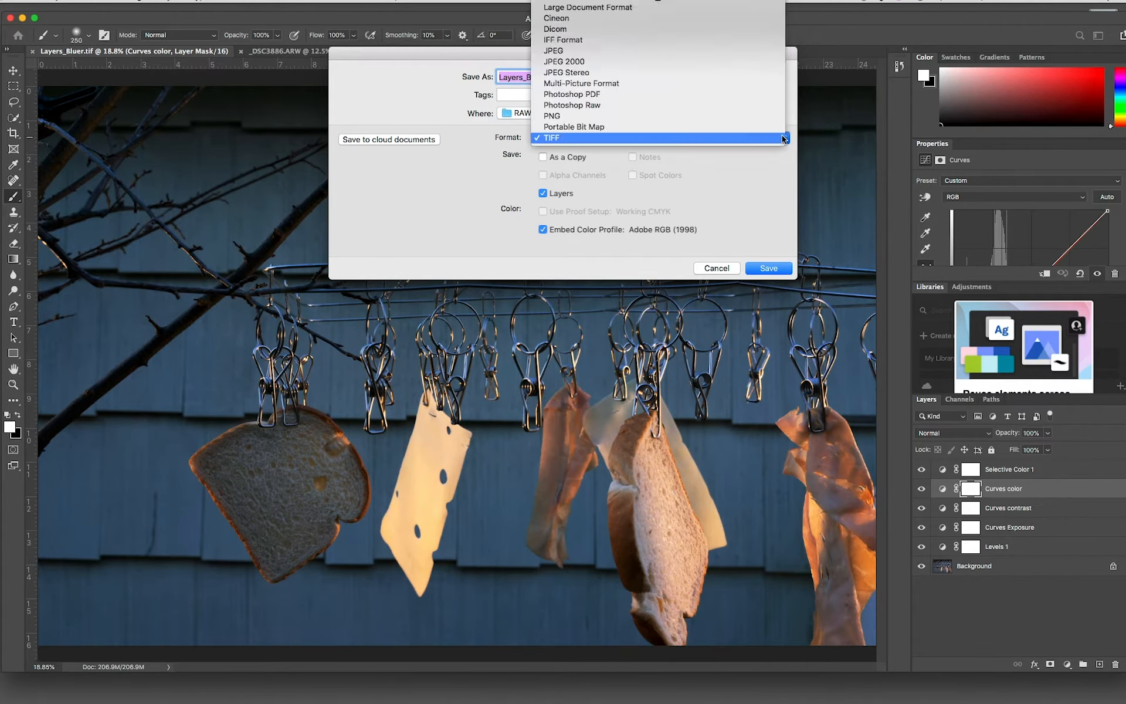
{"action": "left_click", "coordinate": [566, 51]}
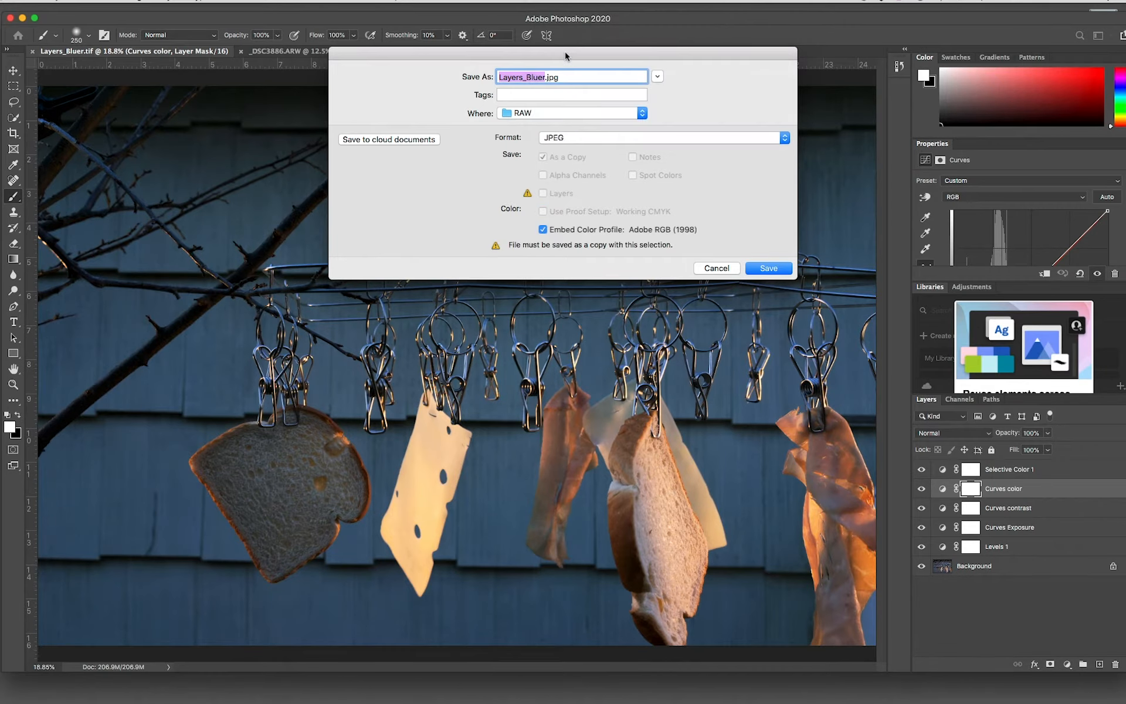
Step: Replace "Layers" in the JPEG copy's file name so it reads Final_Bluer.jpg
{"action": "left_click", "coordinate": [523, 77]}
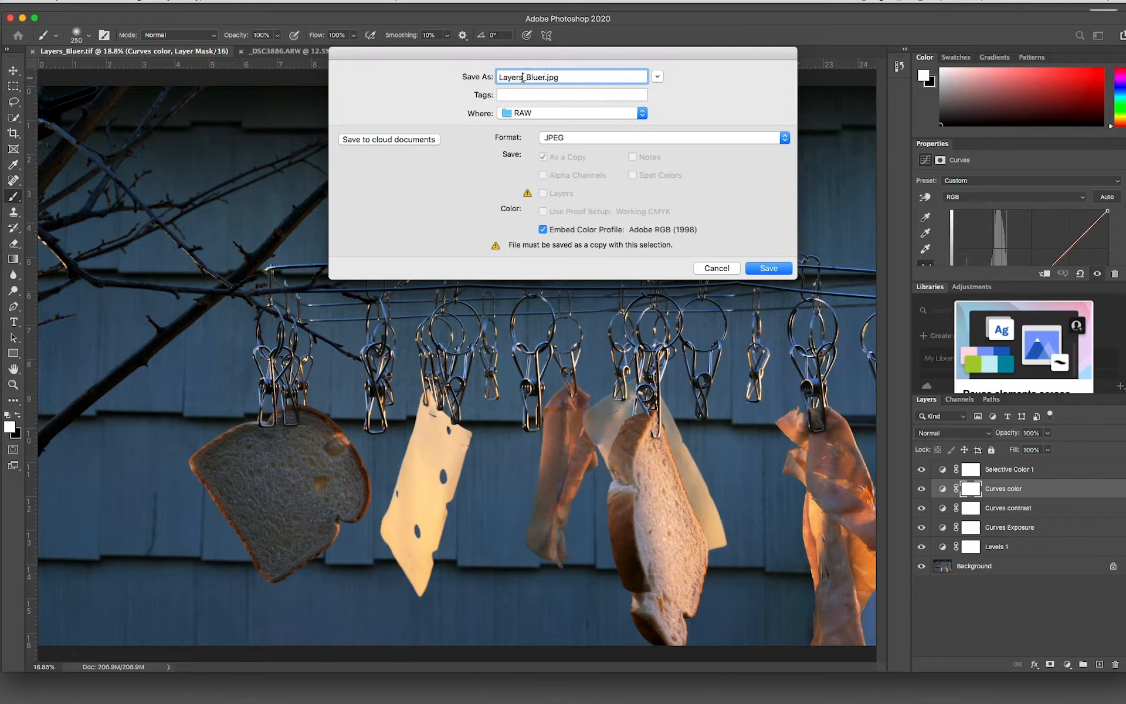
{"action": "key", "text": "BackSpace"}
{"action": "key", "text": "BackSpace"}
{"action": "key", "text": "BackSpace"}
{"action": "key", "text": "BackSpace"}
{"action": "key", "text": "BackSpace"}
{"action": "key", "text": "BackSpace"}
{"action": "type", "text": "Final"}
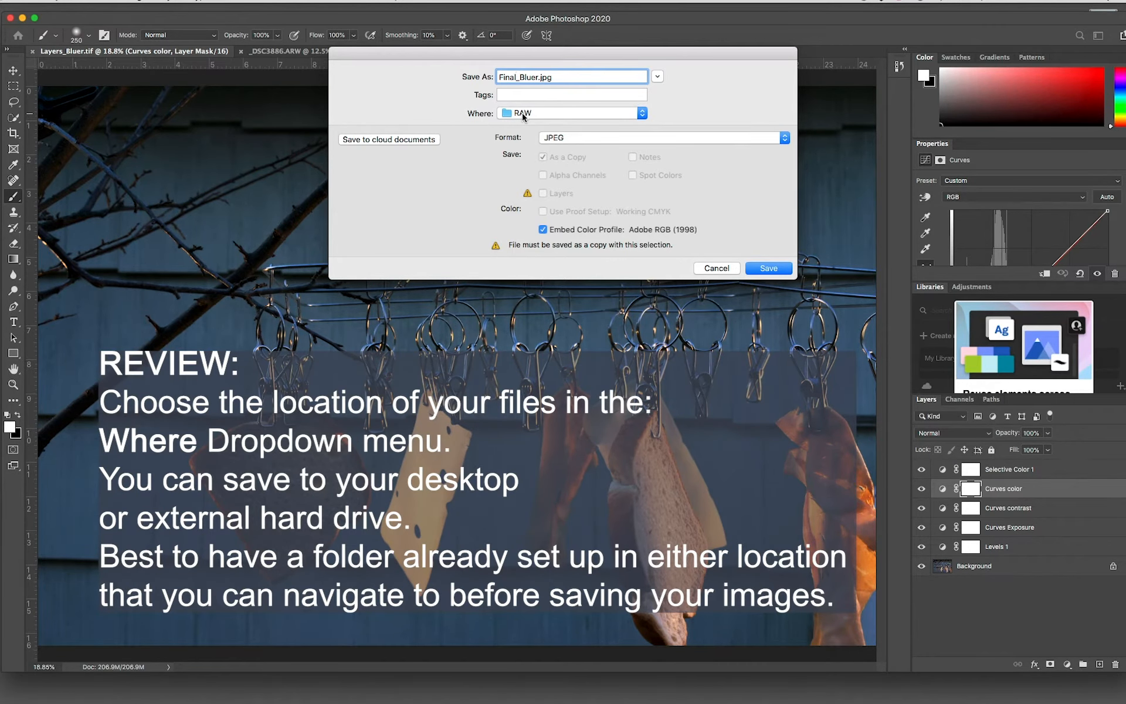
Step: Save the JPEG copy to the Desktop at maximum quality 12 with the Baseline ("Standard") format option
{"action": "left_click", "coordinate": [645, 114]}
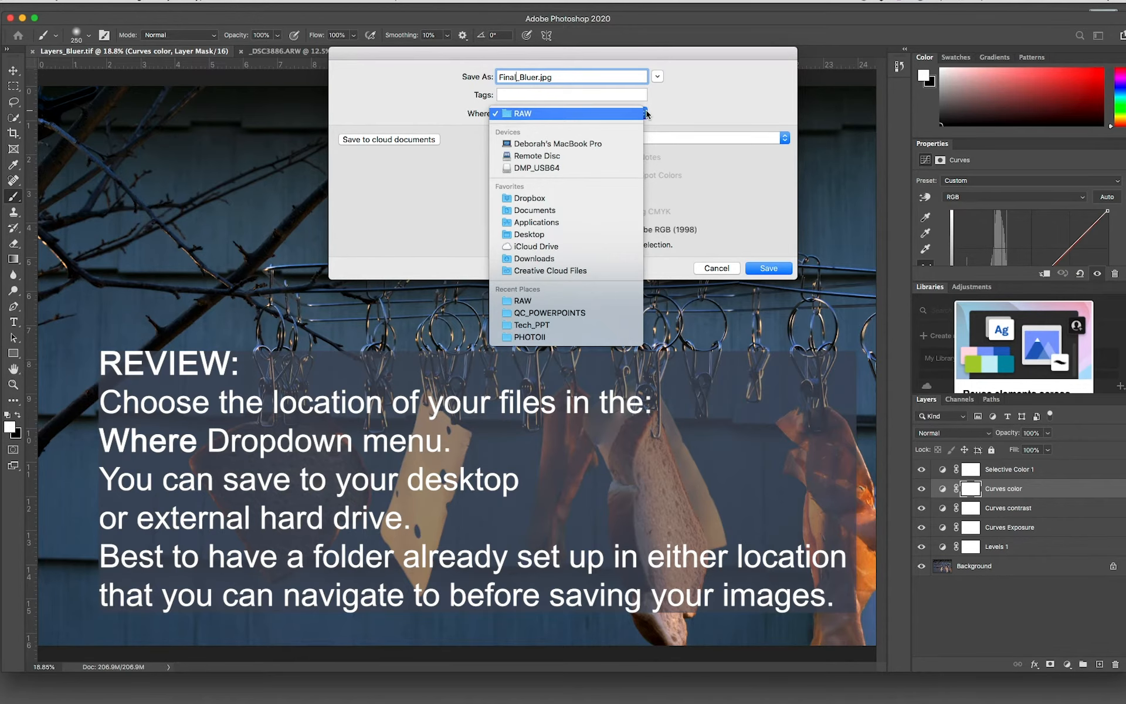
{"action": "left_click", "coordinate": [524, 235]}
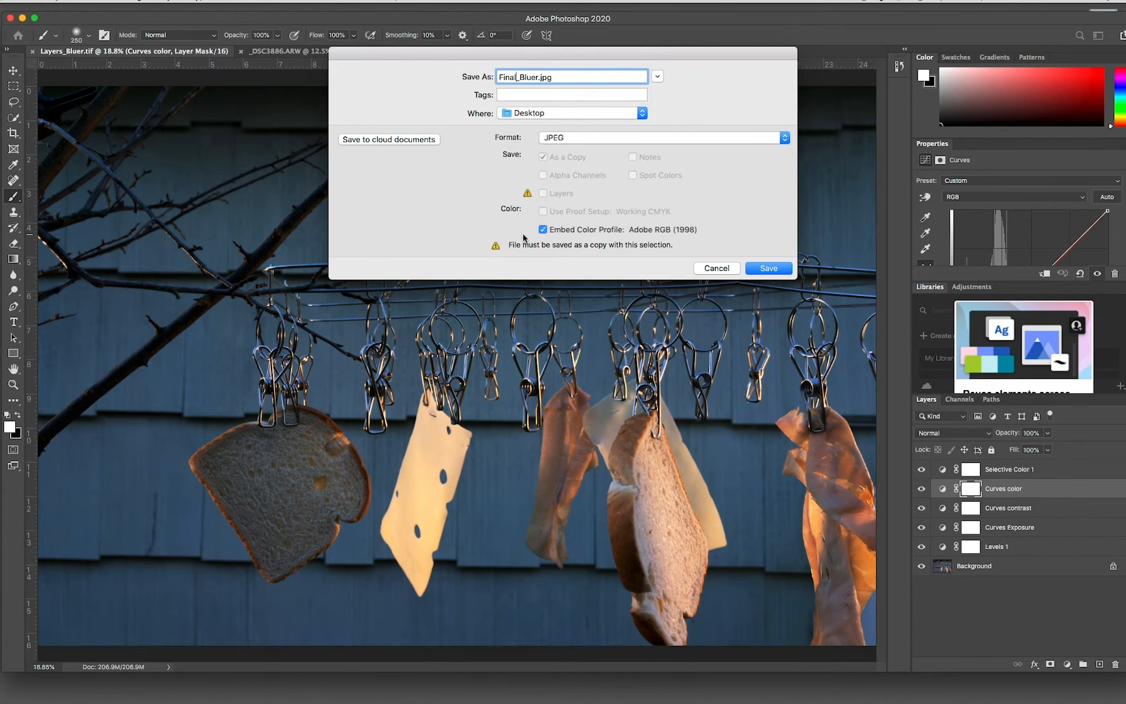
{"action": "left_click", "coordinate": [772, 268]}
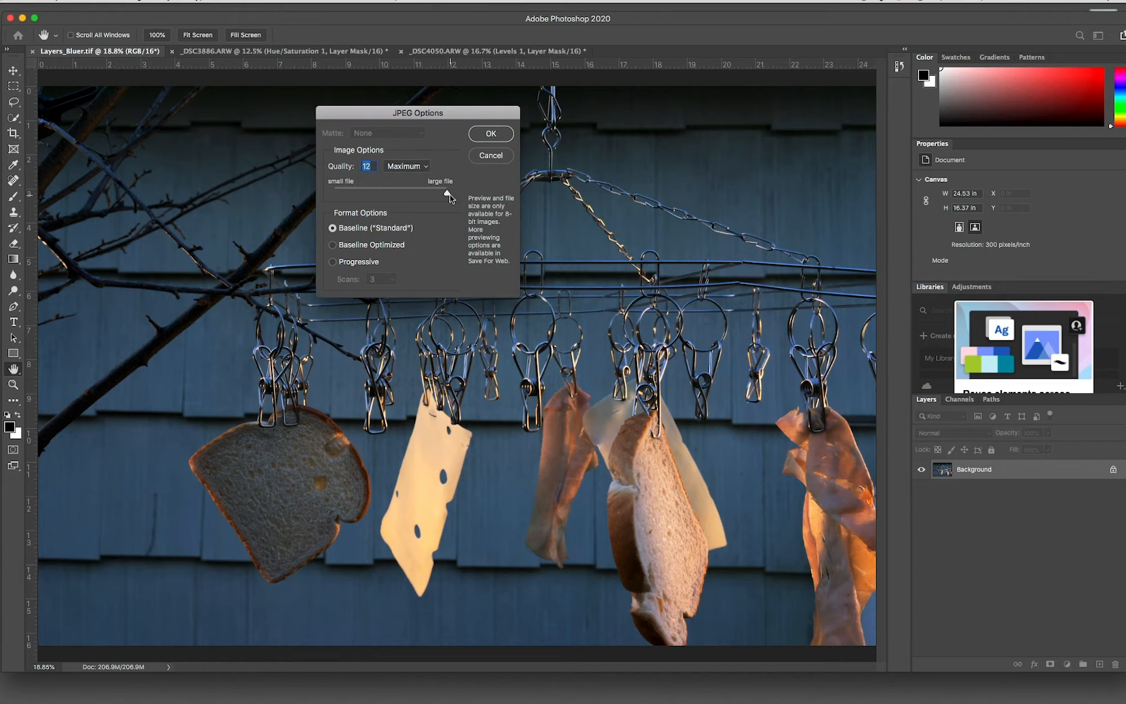
{"action": "left_click", "coordinate": [492, 134]}
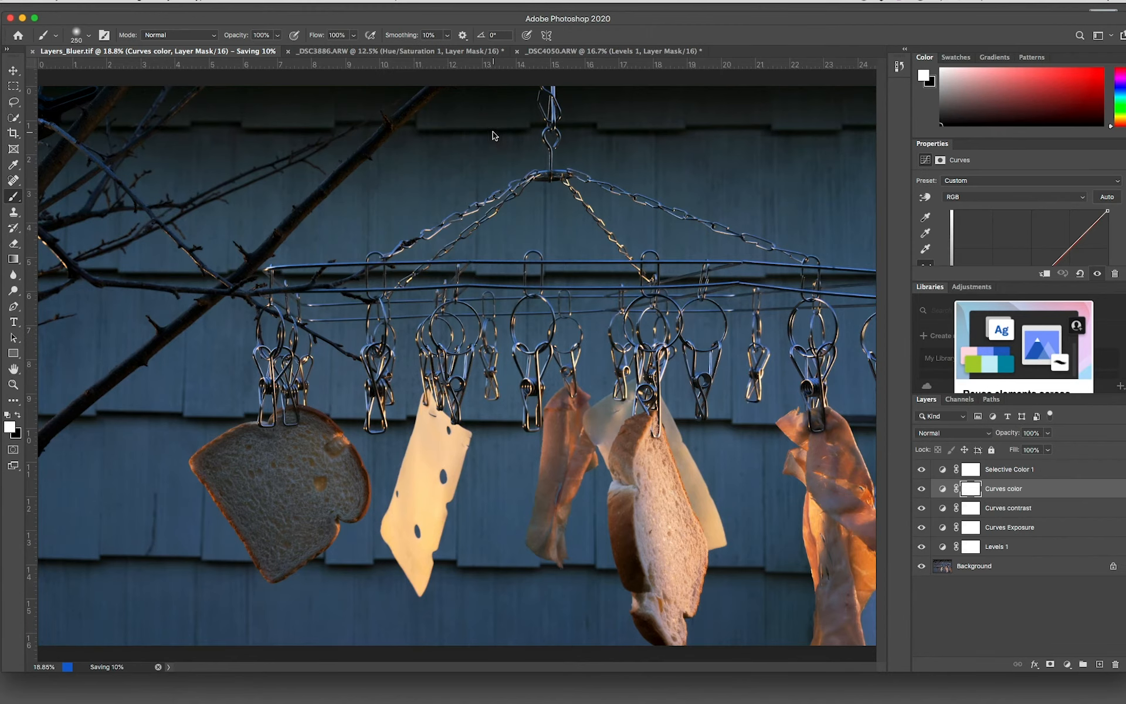